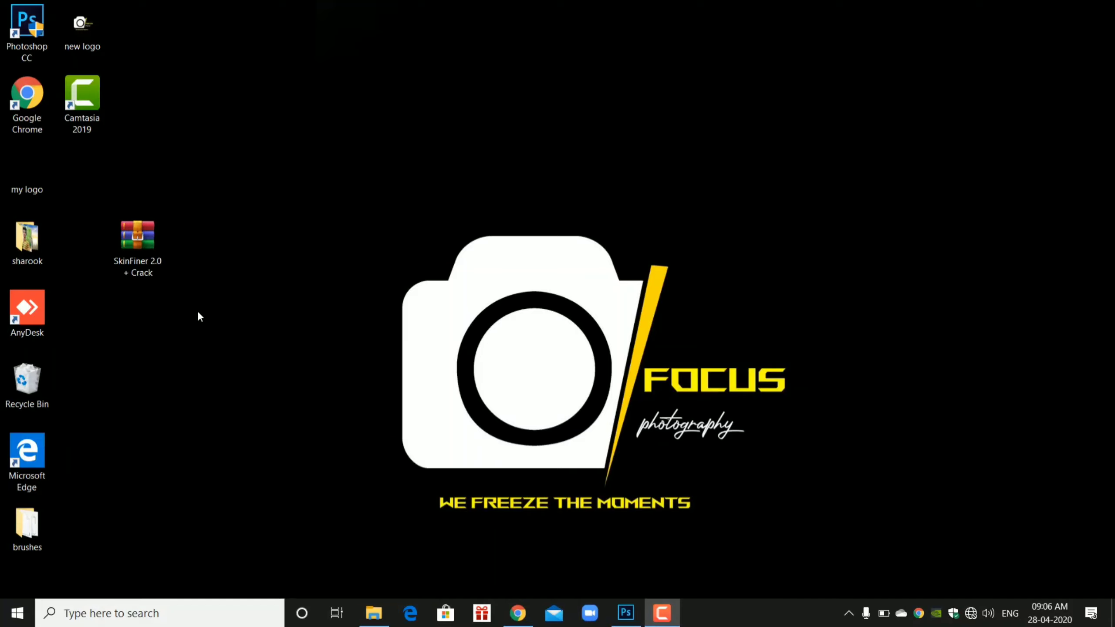
Extract the SkinFiner 2.0 + Crack archive on the desktop and move its icon below the new folder
click(130, 259)
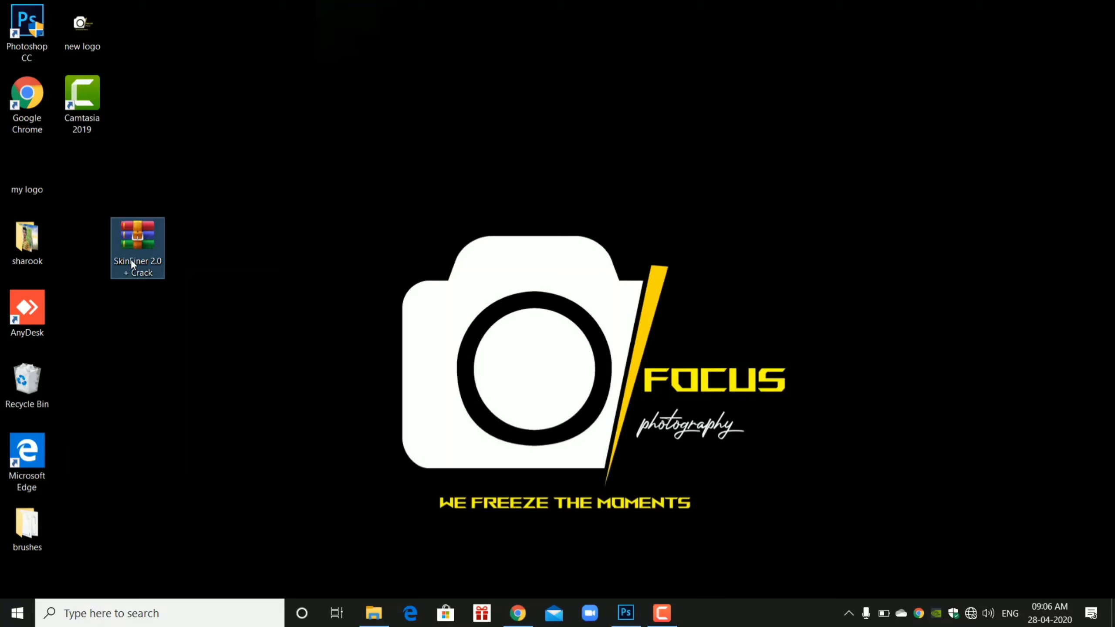
right_click(131, 259)
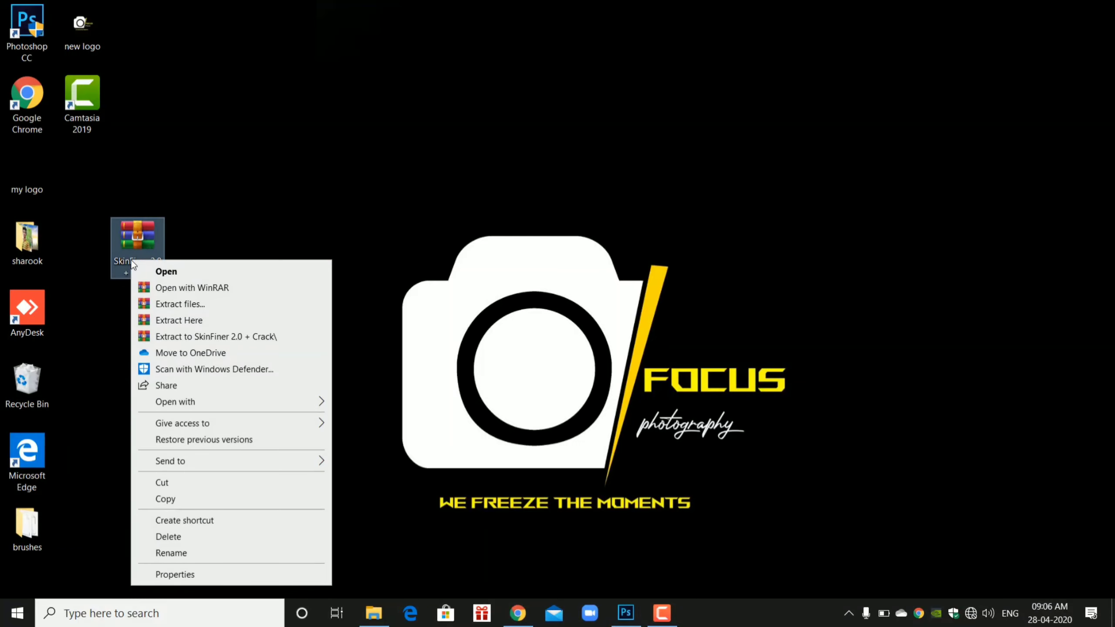
click(230, 324)
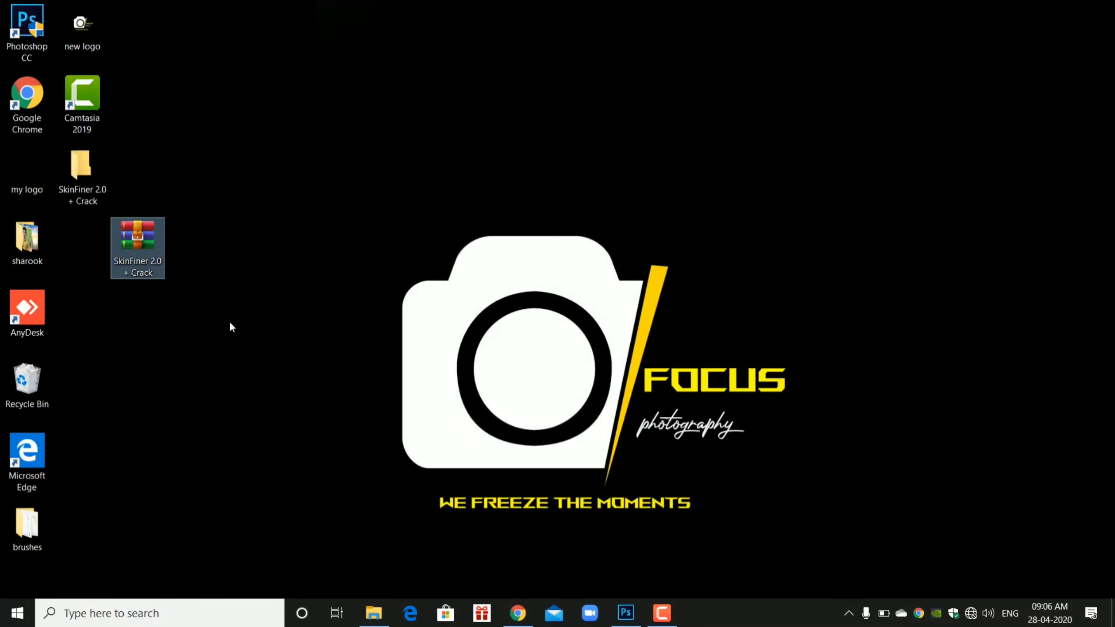
drag(140, 265, 85, 277)
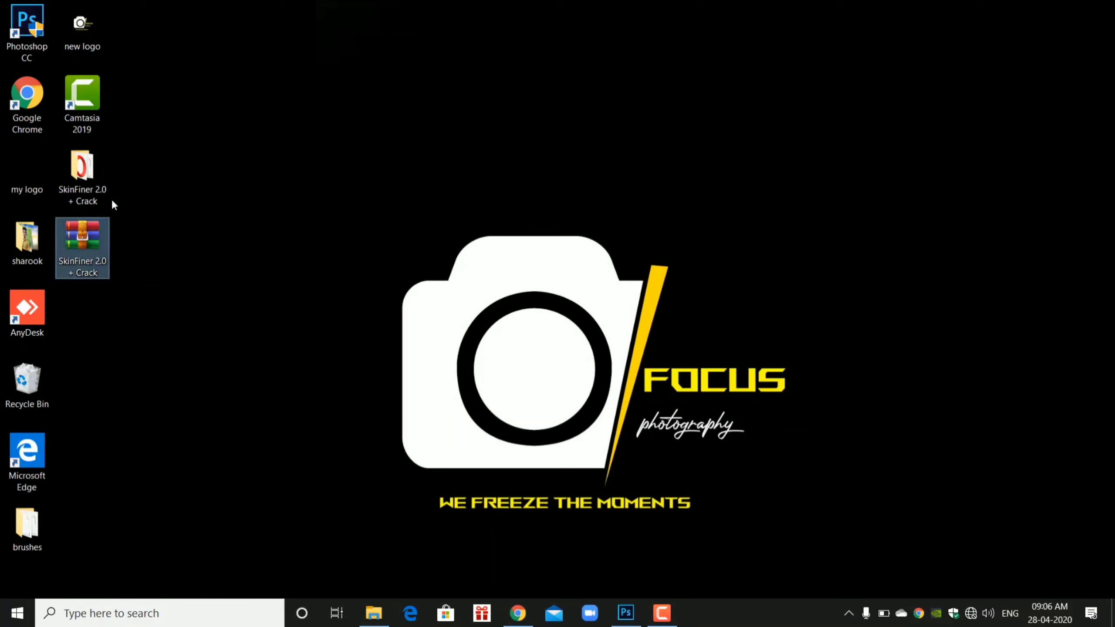
Run skinfiner-Setup from the SkinFiner 2.0 + Crack\x64 folder
double_click(92, 190)
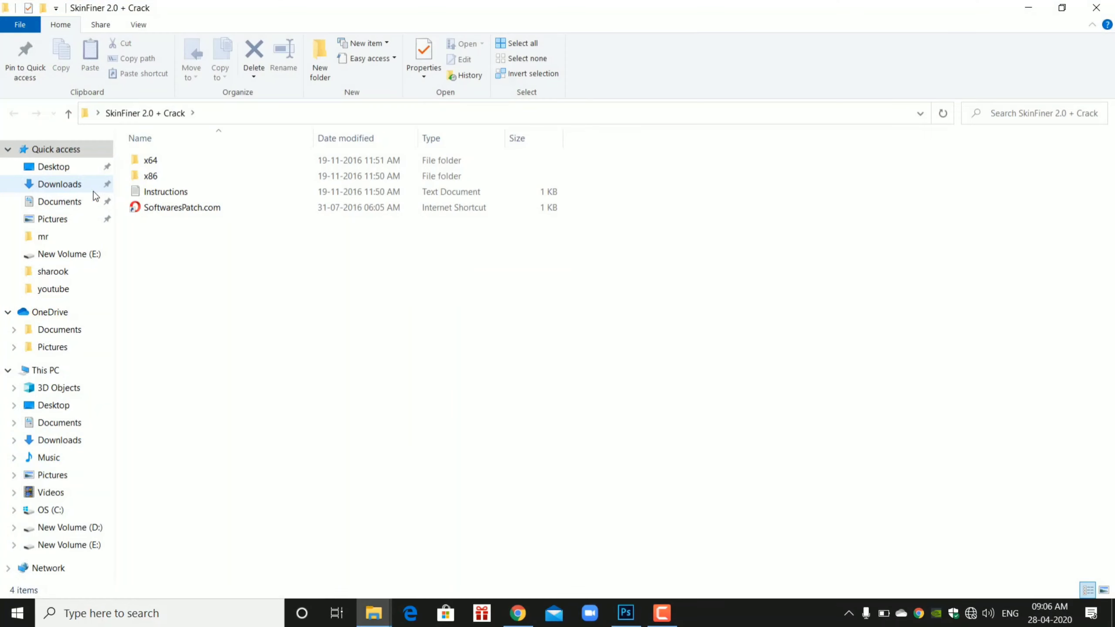
double_click(190, 162)
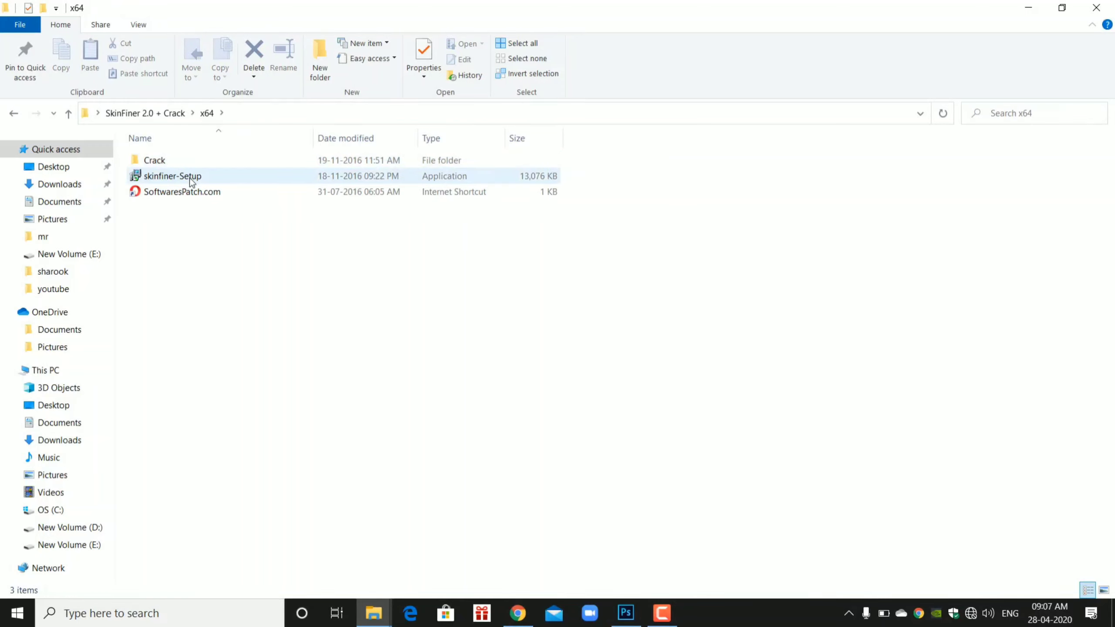
click(189, 178)
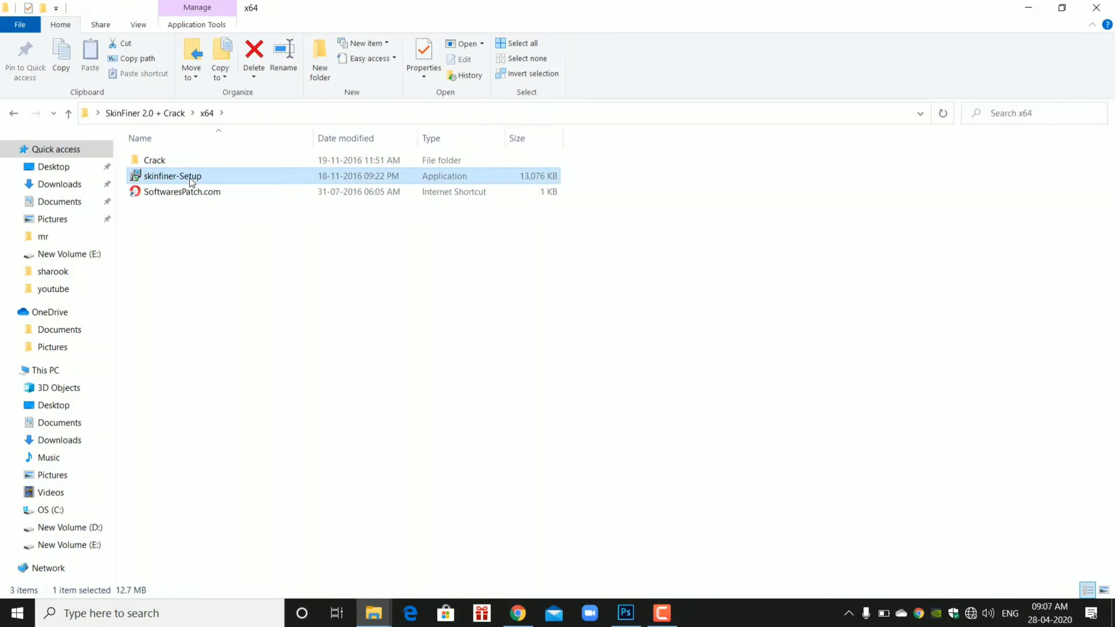
double_click(190, 178)
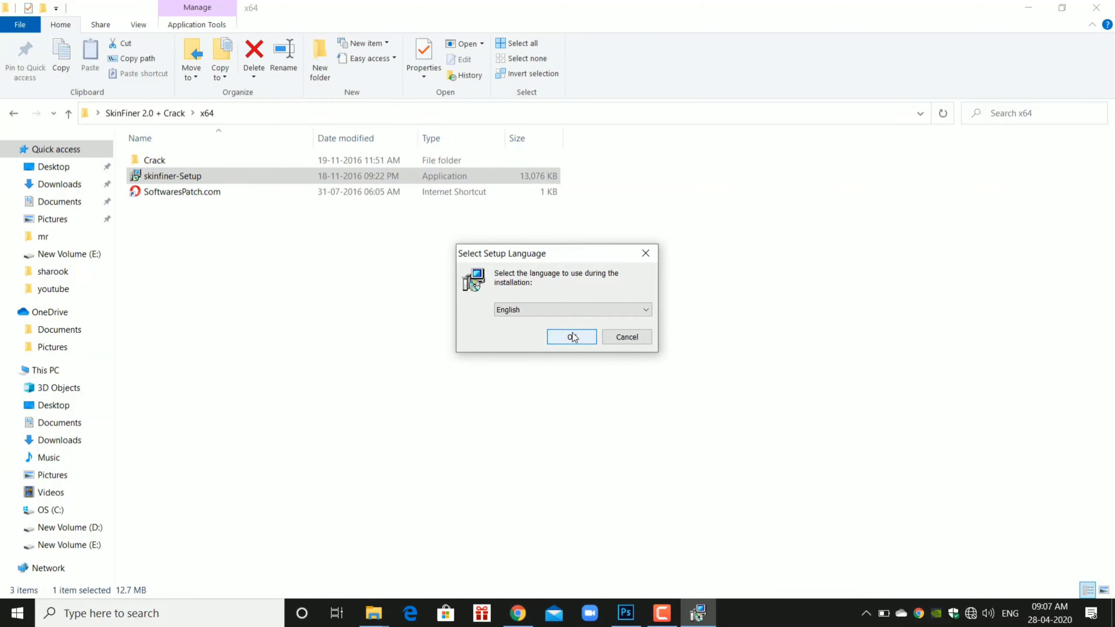
Choose English as the setup language and accept the SkinFiner licence agreement
click(573, 335)
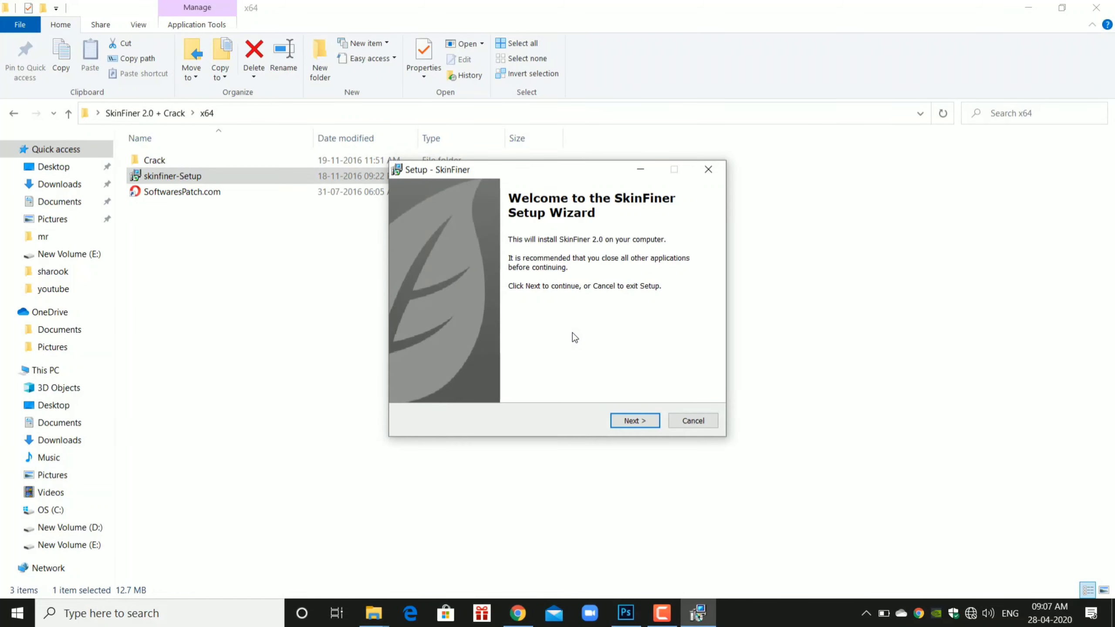
click(643, 423)
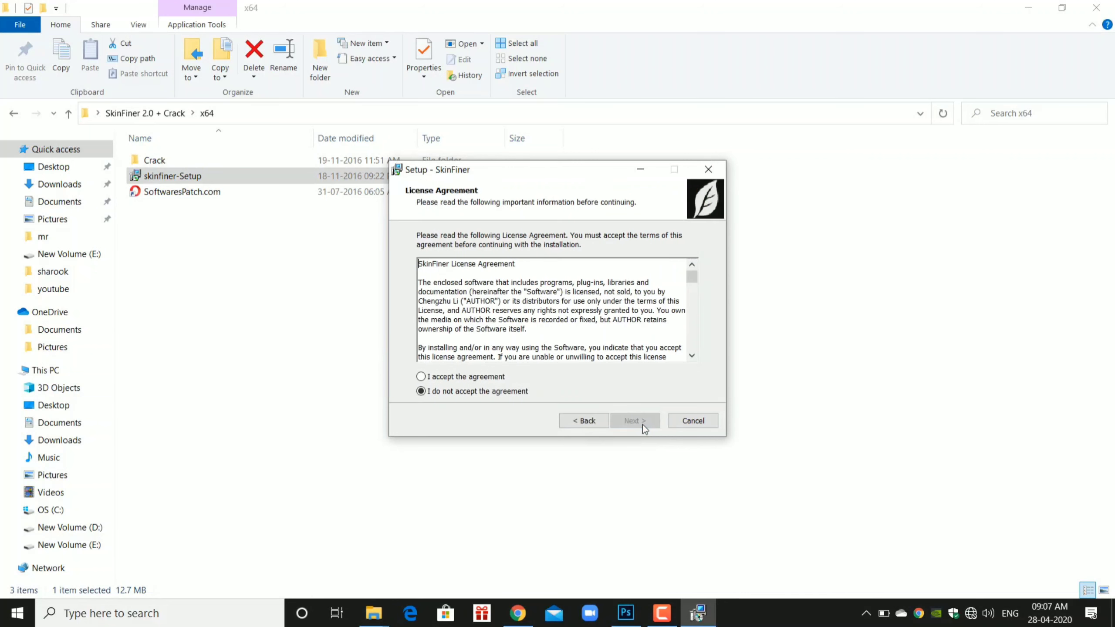
click(502, 376)
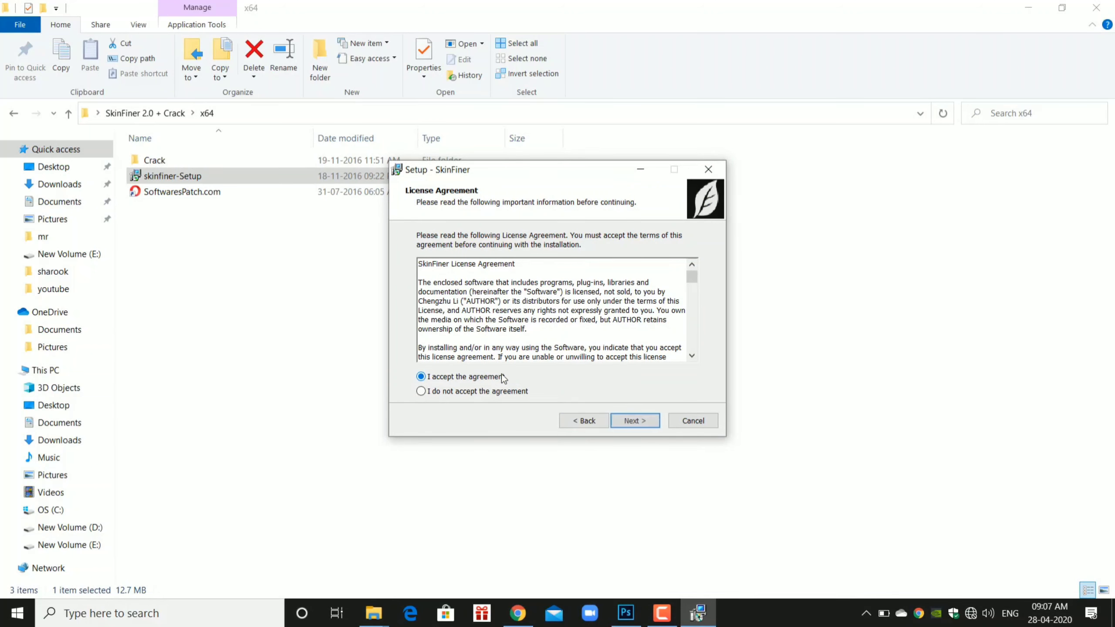
click(615, 422)
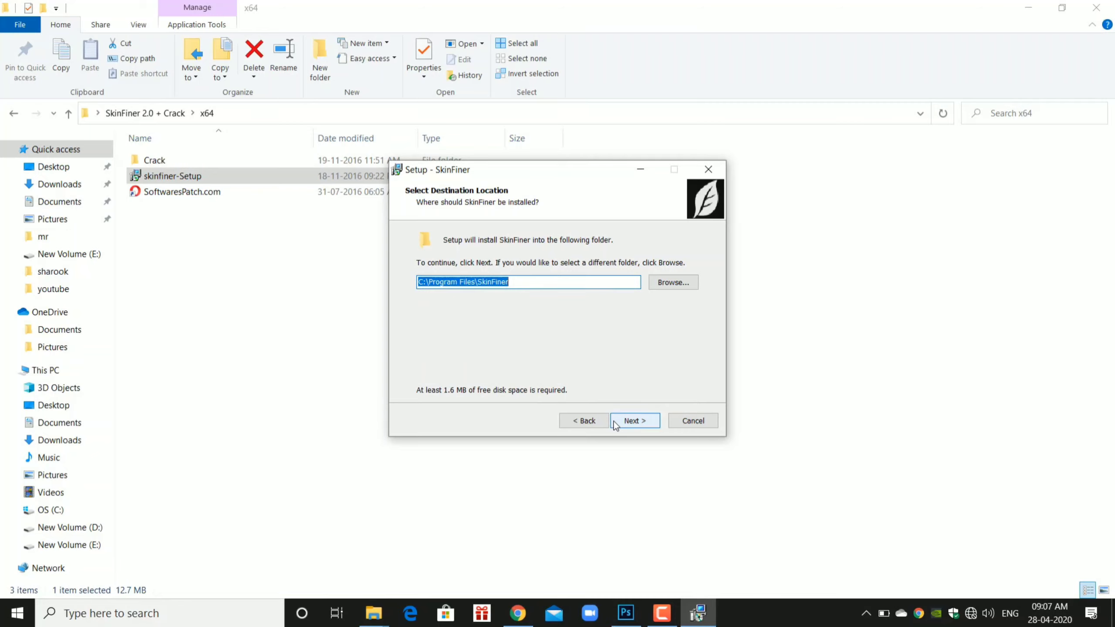
Install with the default folder, start menu and shortcut options, without launching SkinFiner afterwards
click(614, 425)
click(615, 424)
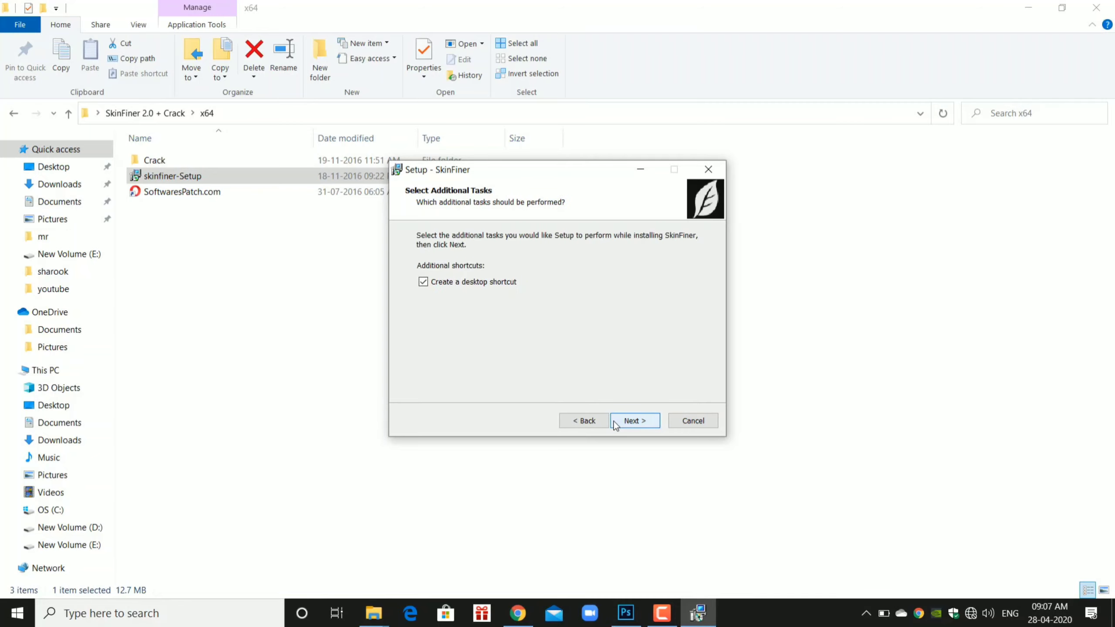
click(615, 425)
click(615, 422)
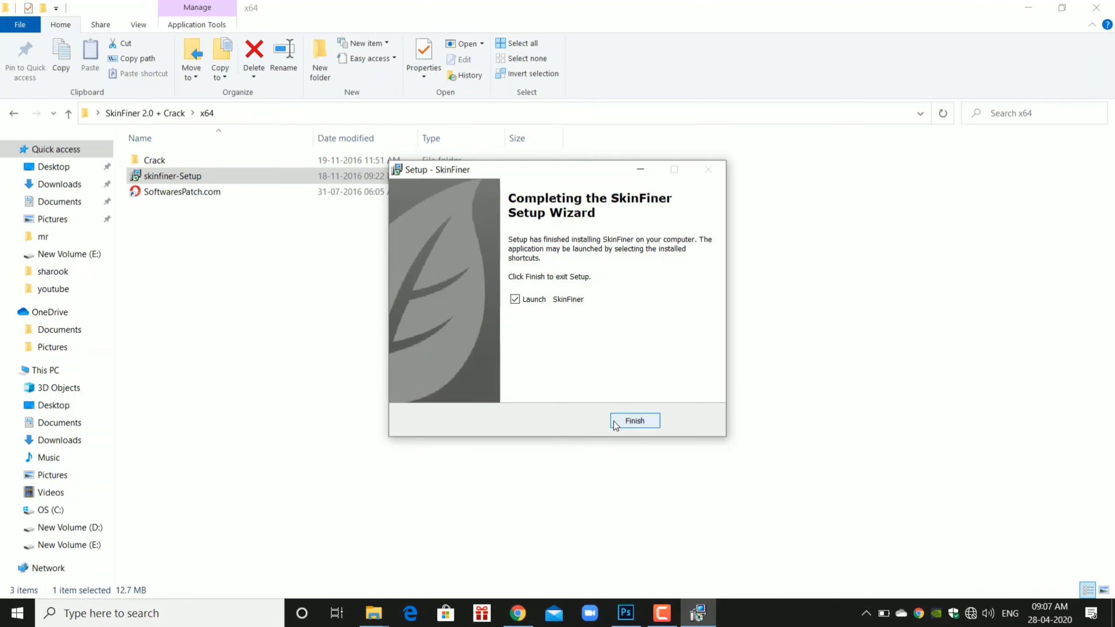
click(517, 299)
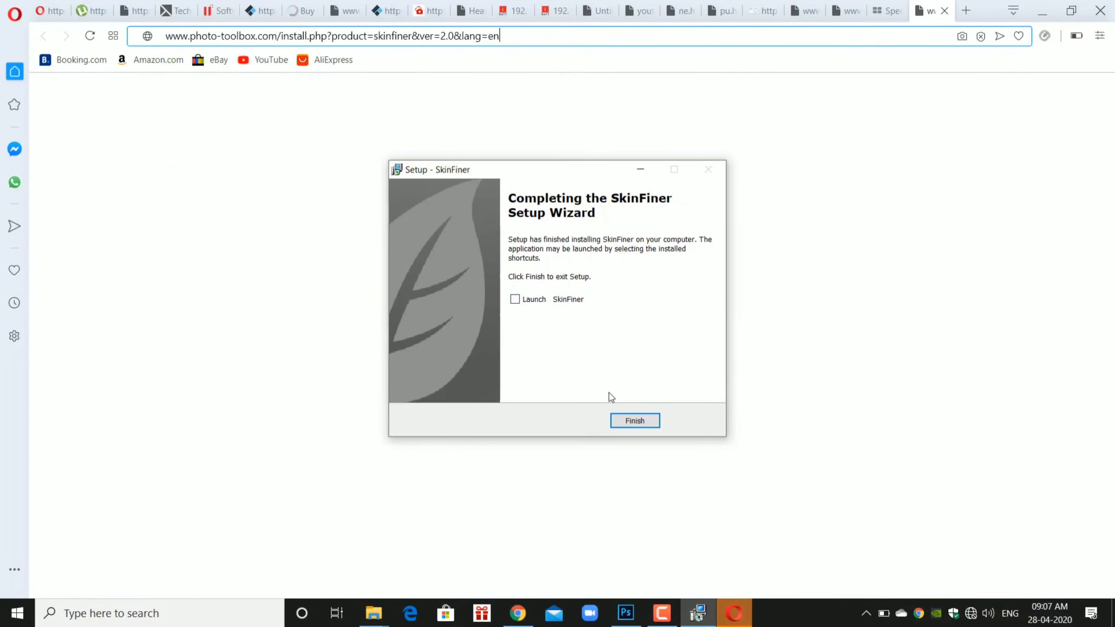
click(628, 419)
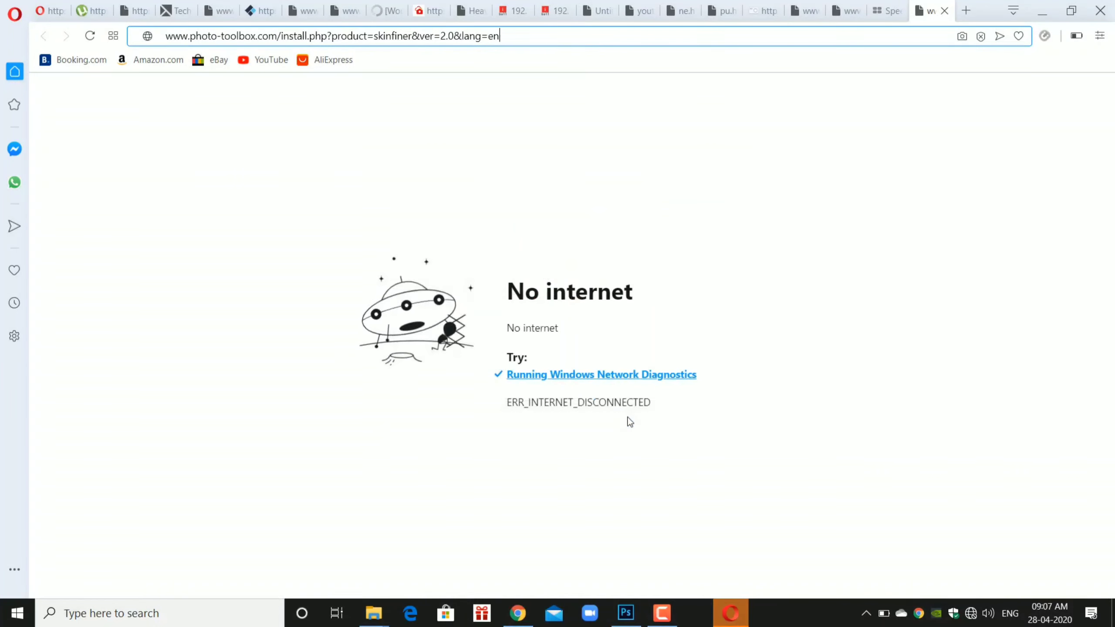
Close the browser and copy PECtrl.dll from the Crack folder
click(1100, 11)
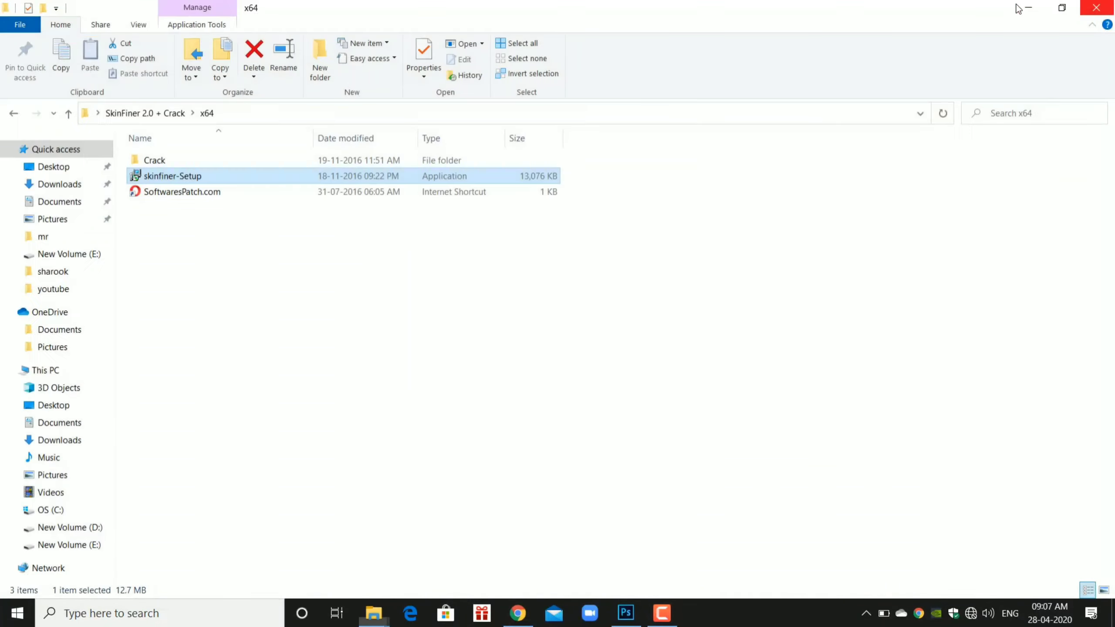
double_click(247, 159)
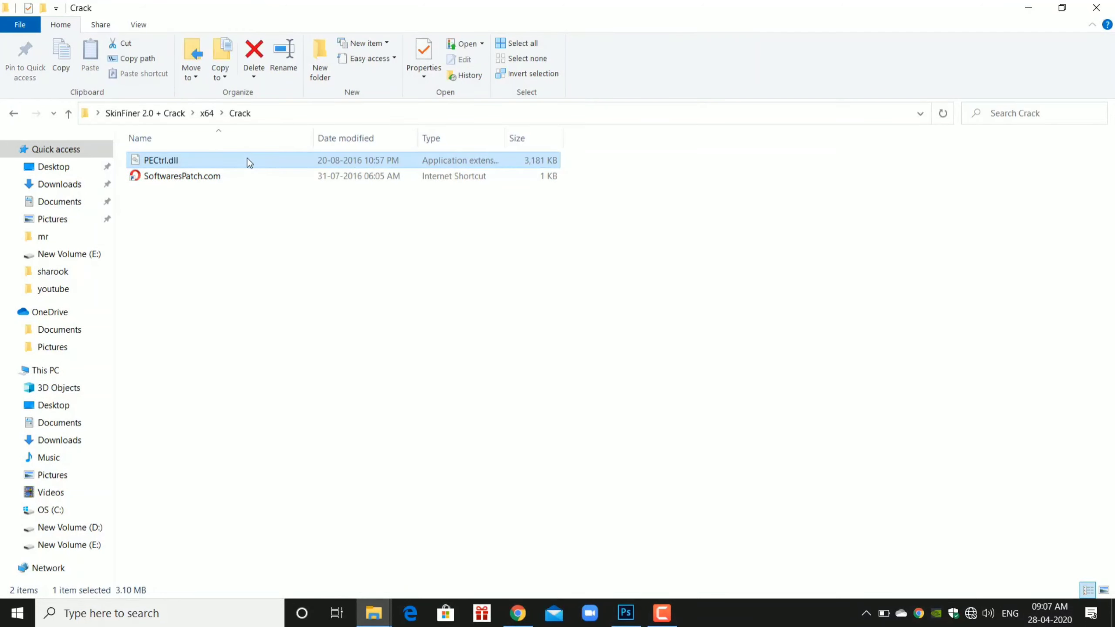
right_click(248, 159)
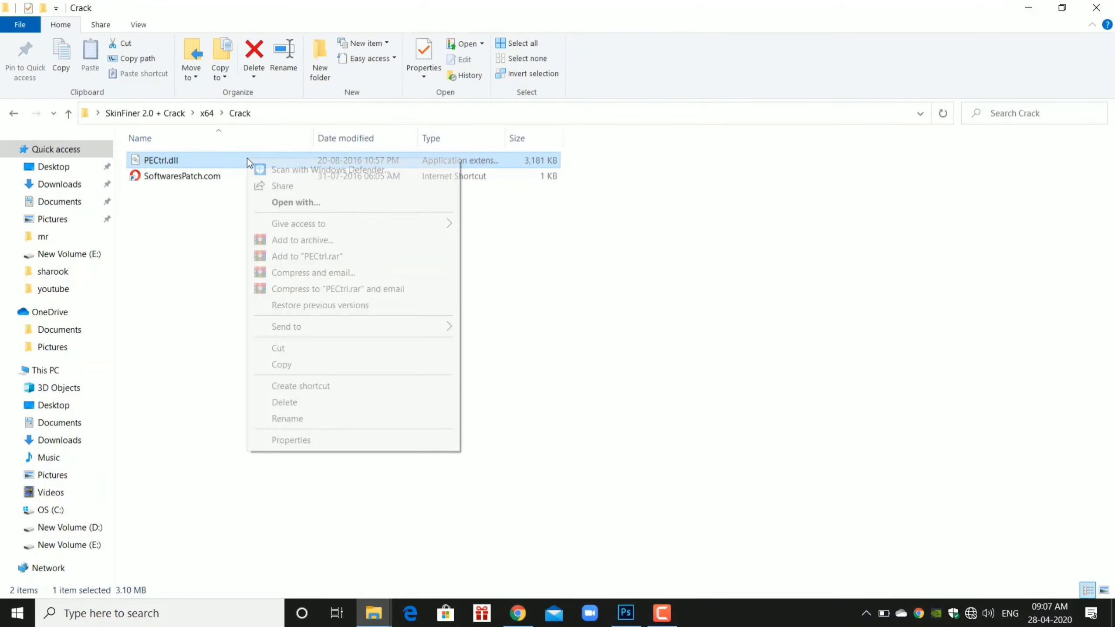
click(278, 365)
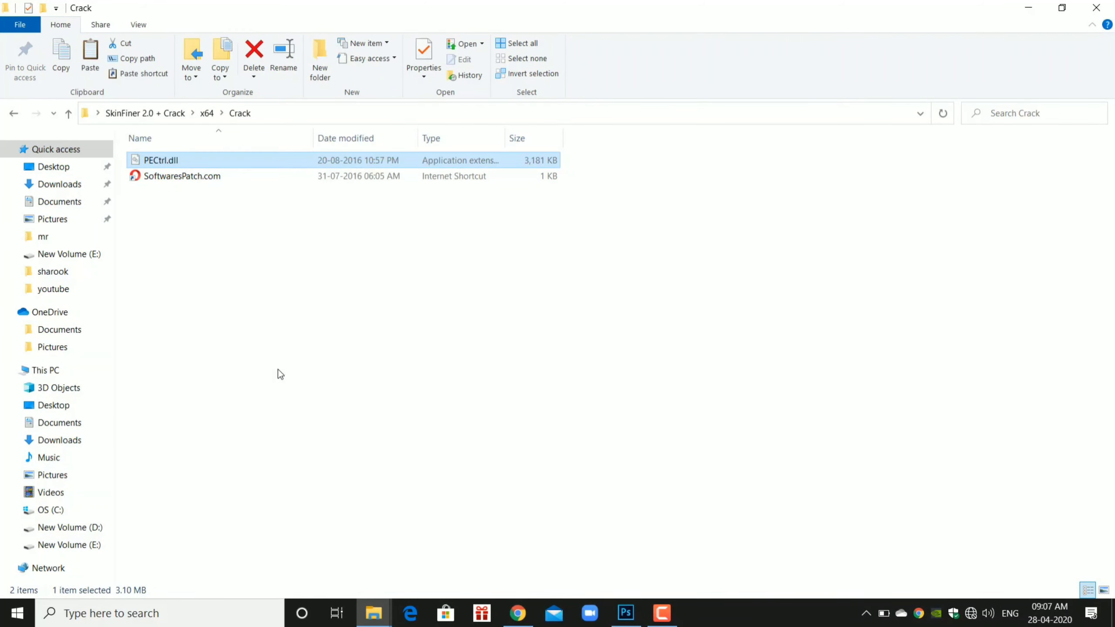
Navigate to C:\Program Files\SkinFiner via This PC
click(53, 373)
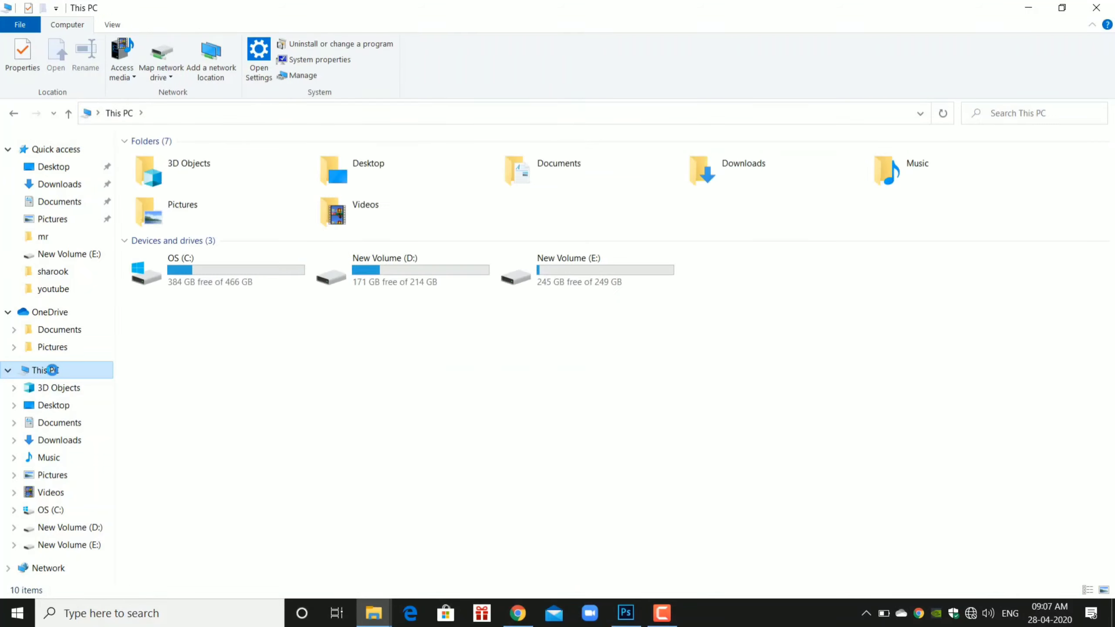
double_click(235, 290)
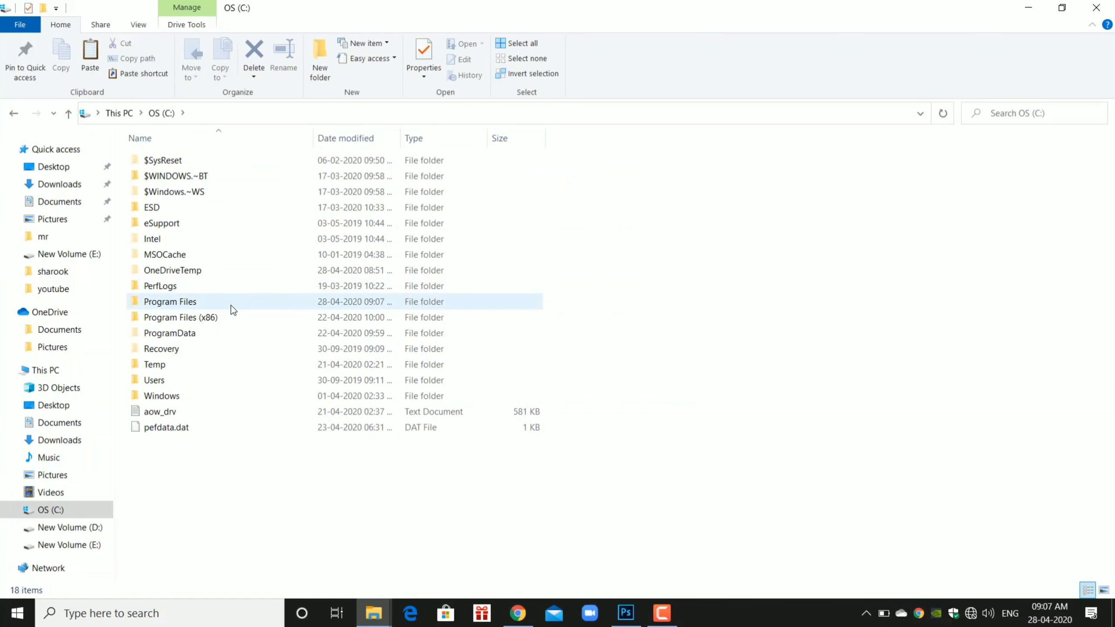
double_click(231, 305)
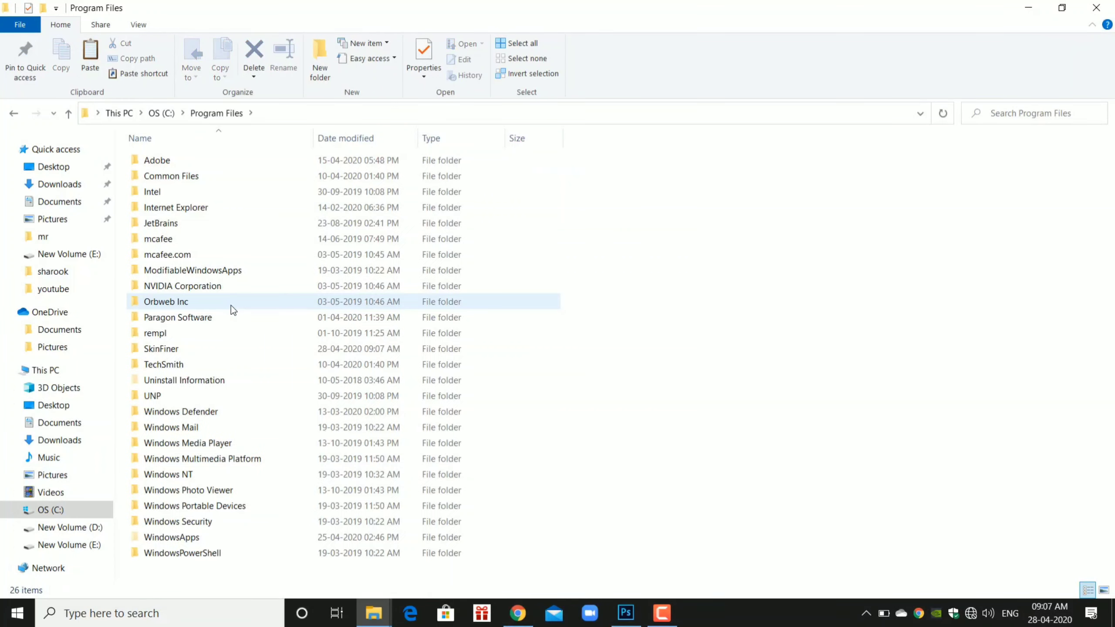
double_click(232, 349)
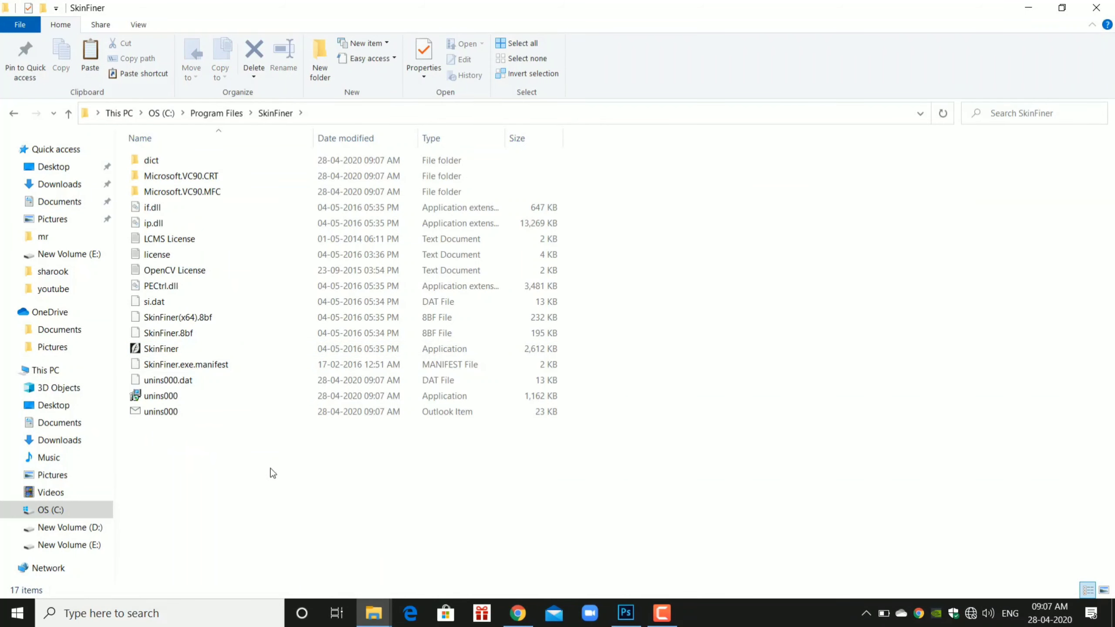
Paste PECtrl.dll into the SkinFiner folder, replacing the original with administrator permission
right_click(271, 469)
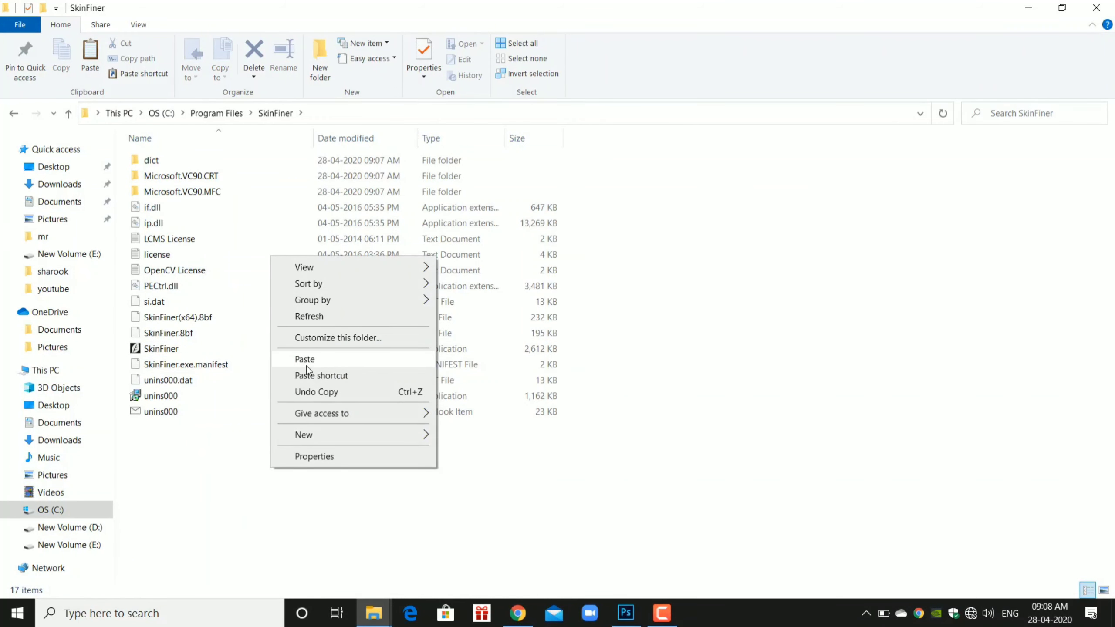
click(306, 365)
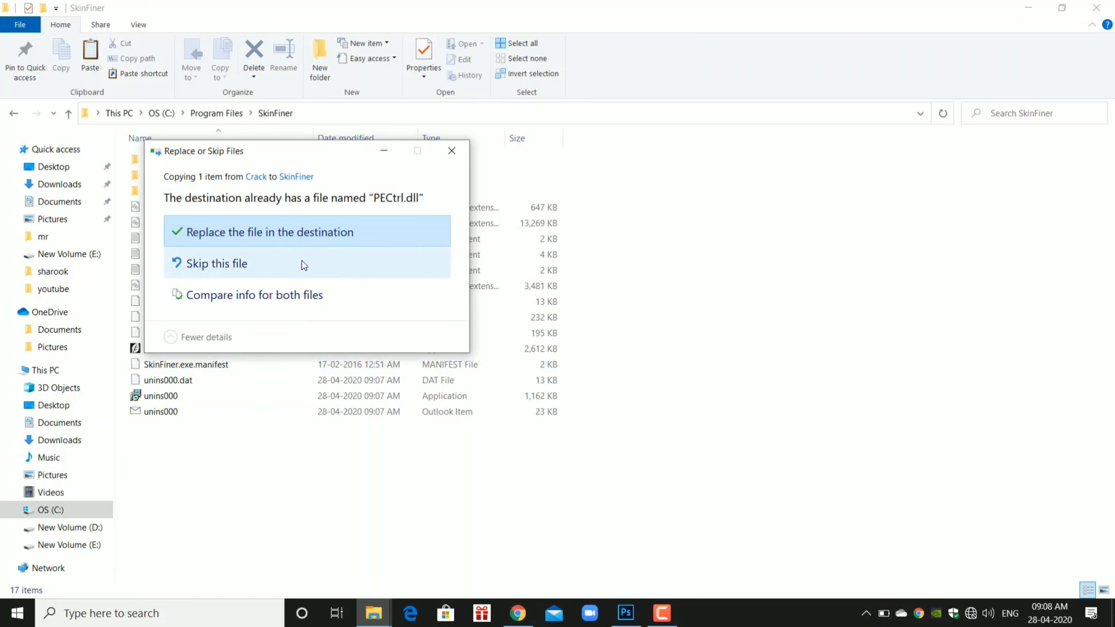
click(303, 232)
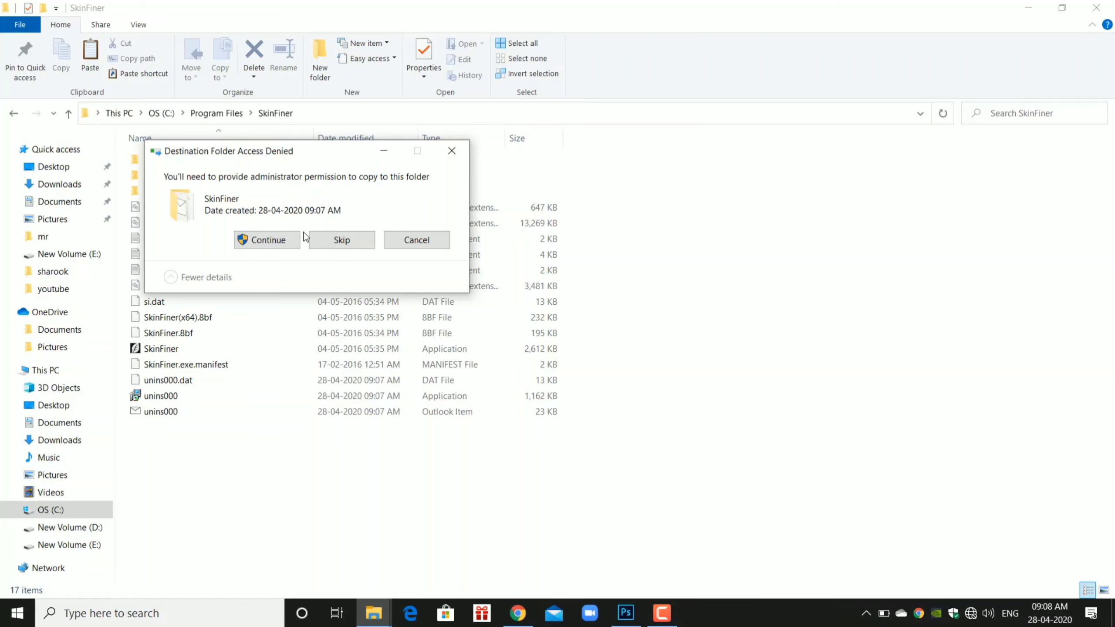
click(244, 240)
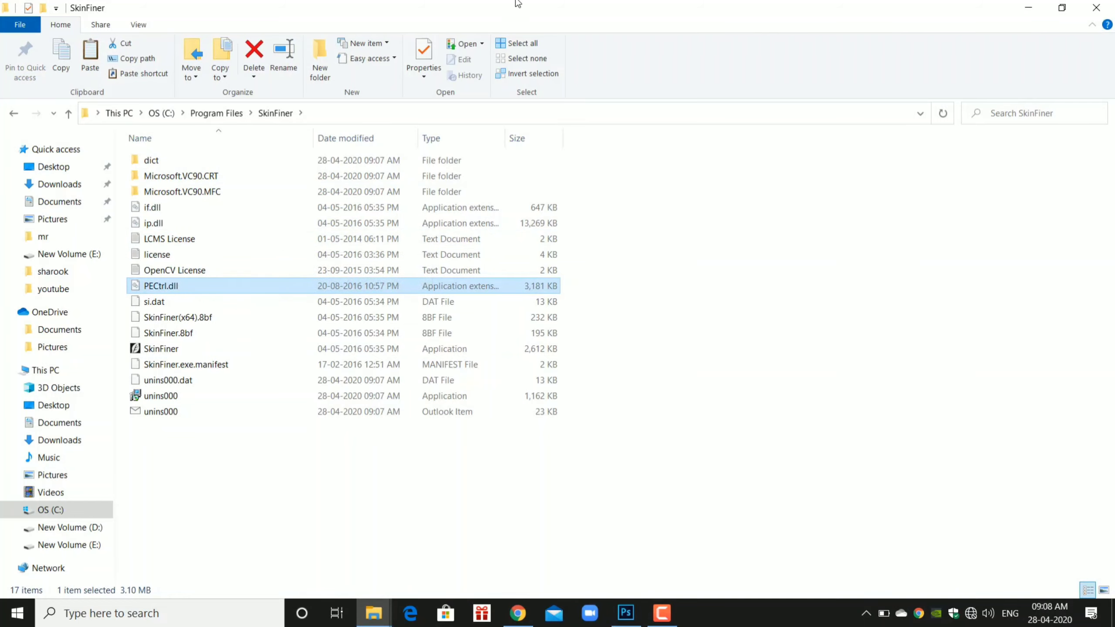
Bring up the IMG_7824 - Copy.JPG portrait in Photoshop and show SkinFiner under Photo-Toolbox filters
click(1095, 8)
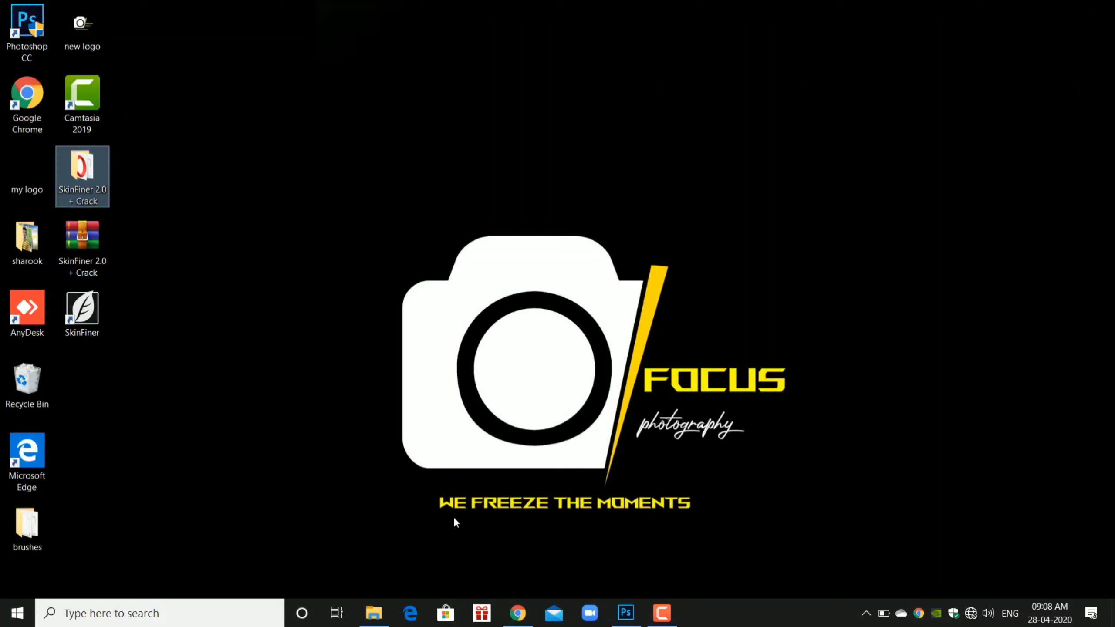
click(627, 613)
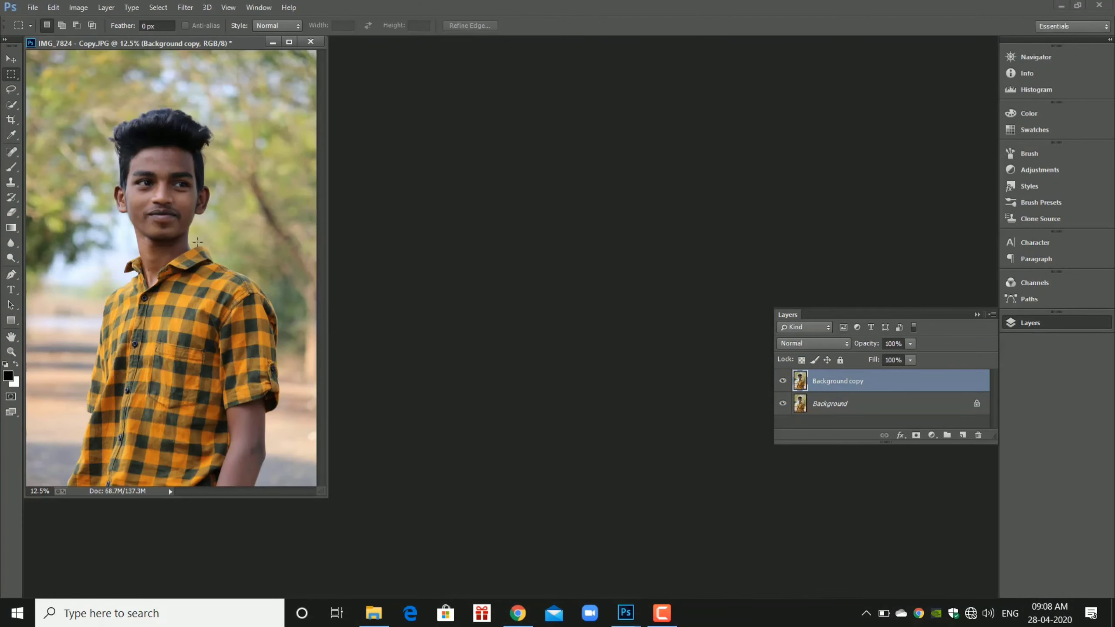
click(183, 8)
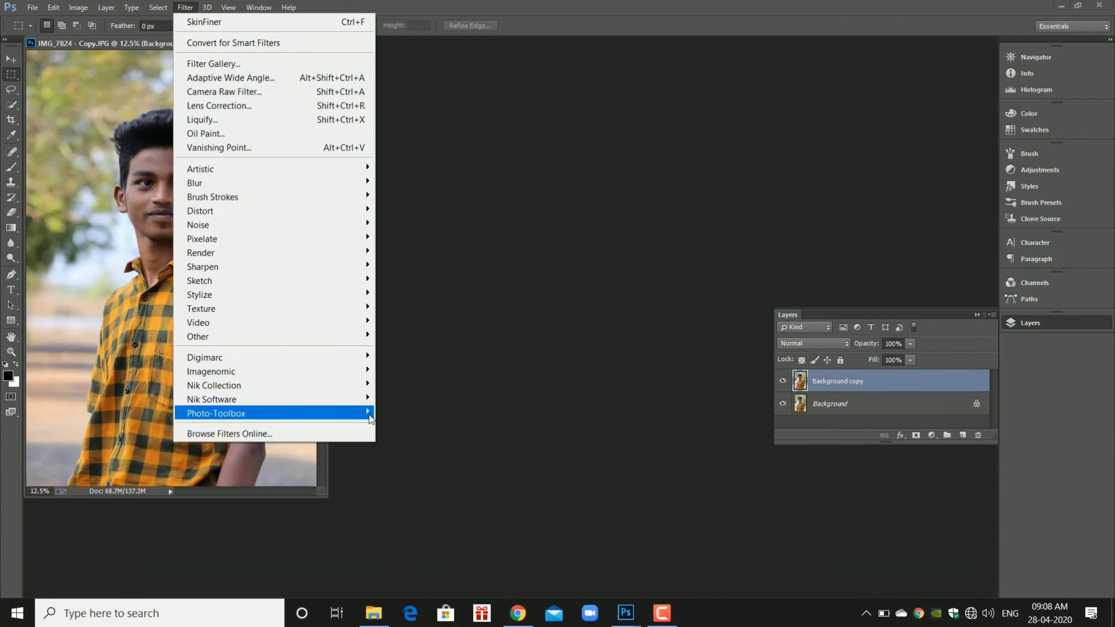
Run SkinFiner on the portrait, set Skin Tone Brightness to +65, and apply it
mouse_move(216, 412)
click(390, 409)
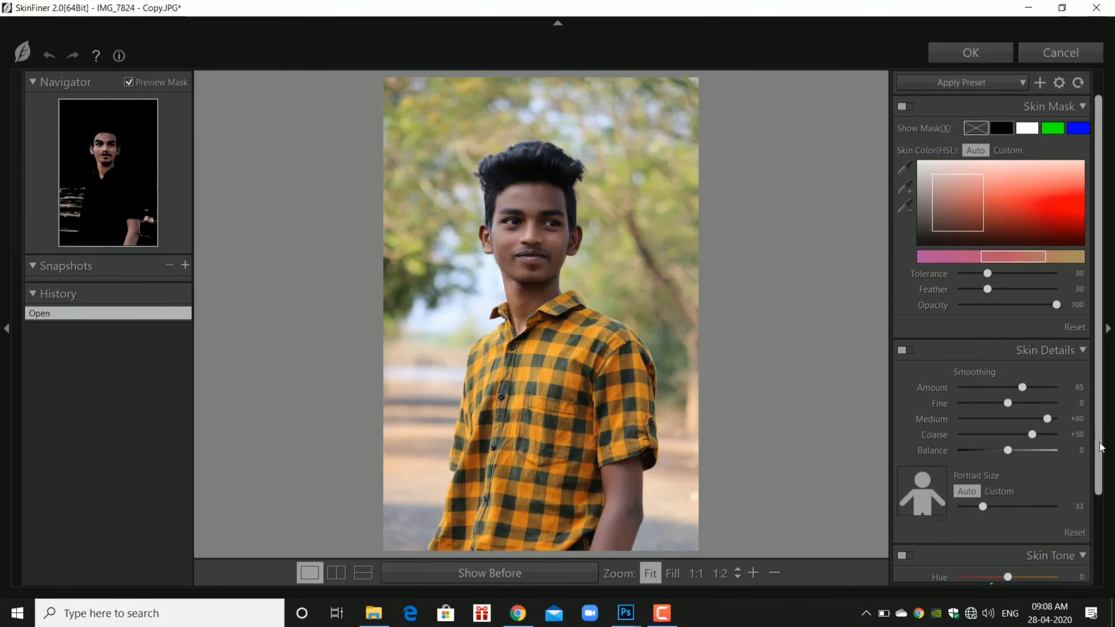
drag(1099, 441, 1102, 538)
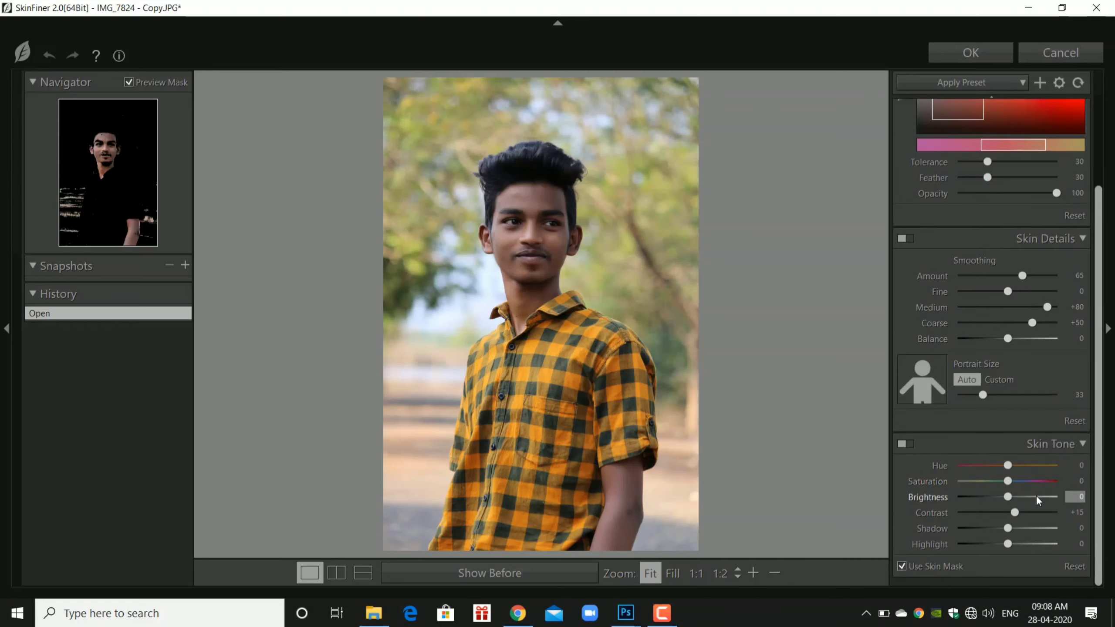
mouse_move(1040, 497)
mouse_down()
mouse_move(1052, 497)
mouse_move(1039, 497)
mouse_up()
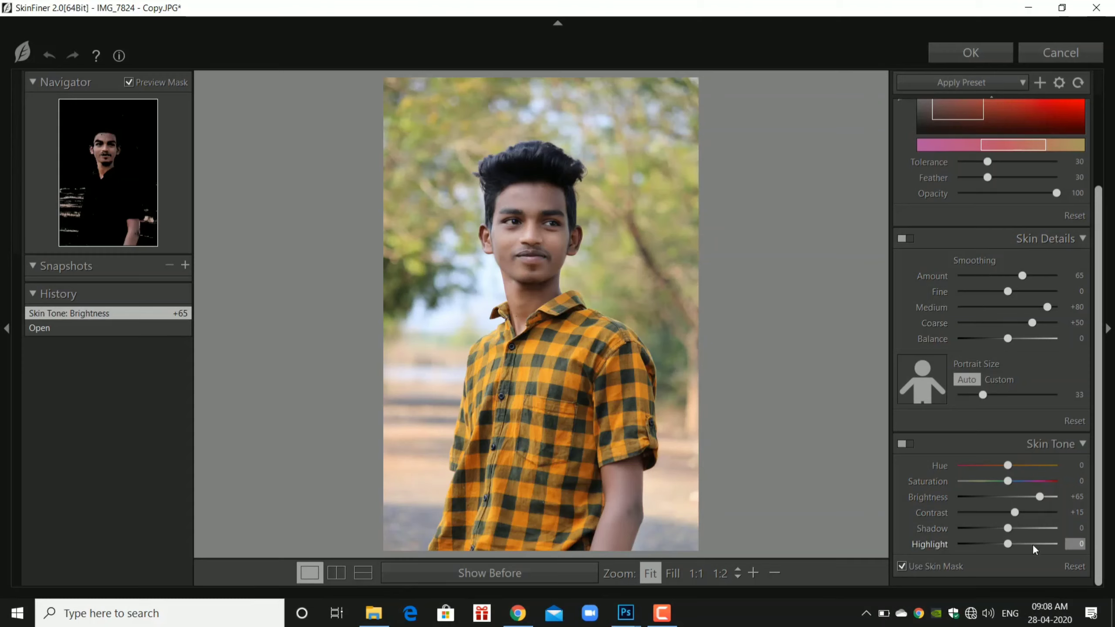
click(968, 62)
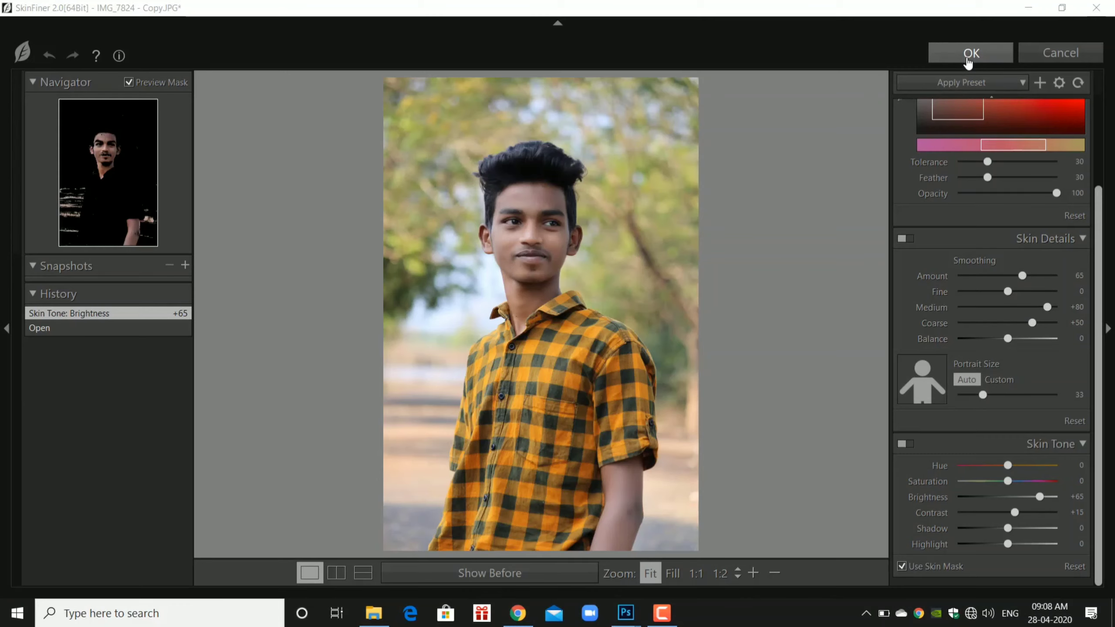